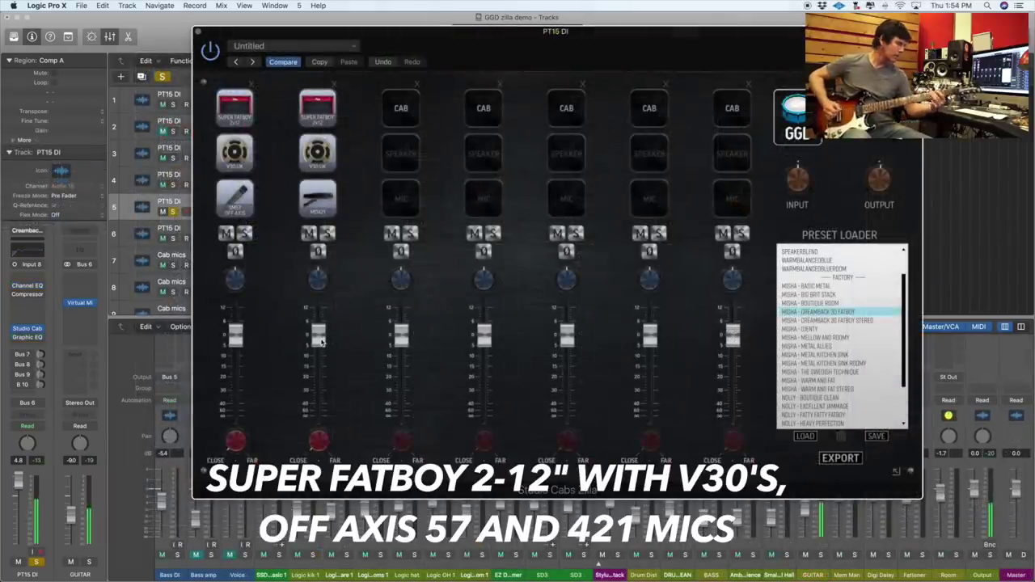
- Fine-tune the level balance between the SM57 off-axis and MD421 channels on the Super Fatboy 2x12 cabs
mouse_move(319, 341)
mouse_down()
mouse_move(317, 428)
mouse_move(318, 336)
mouse_up()
mouse_move(235, 334)
mouse_down()
mouse_move(236, 414)
mouse_move(243, 340)
mouse_up()
drag(314, 338, 316, 342)
- Add a Super Fatboy 2x12 cab with the room mic on the third channel and lower its level to about -8 dB
click(404, 109)
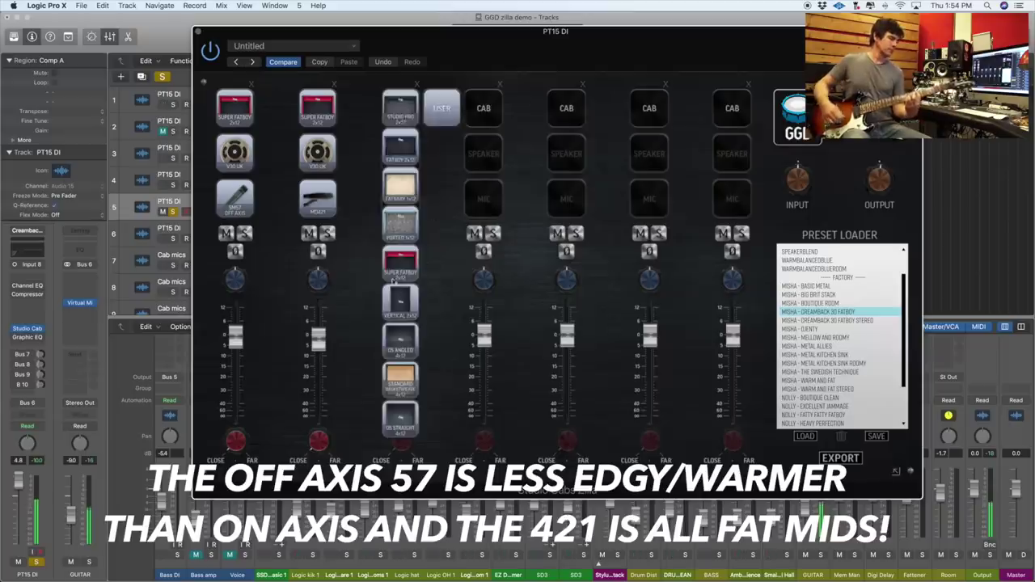
click(397, 270)
click(404, 197)
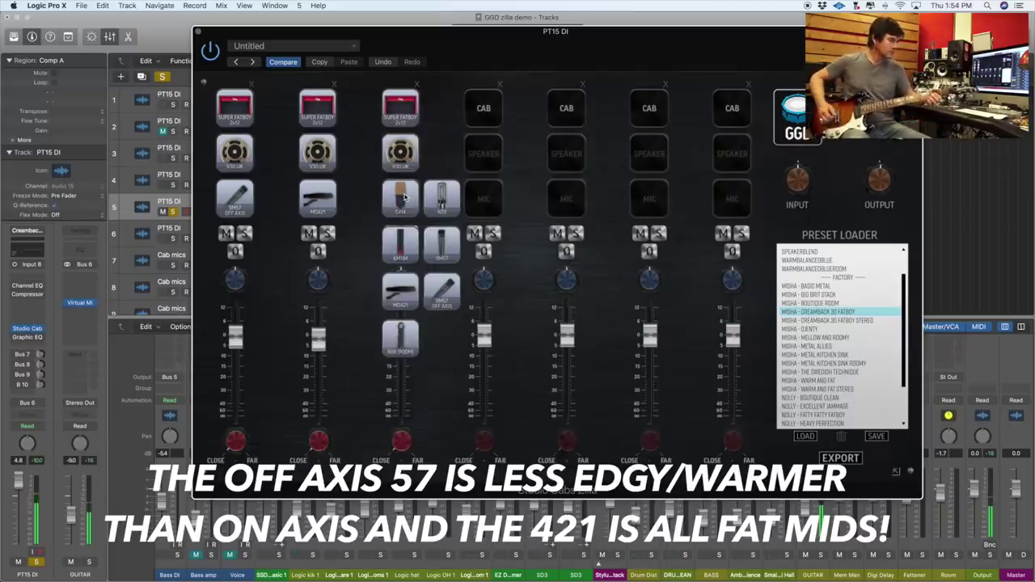
click(396, 339)
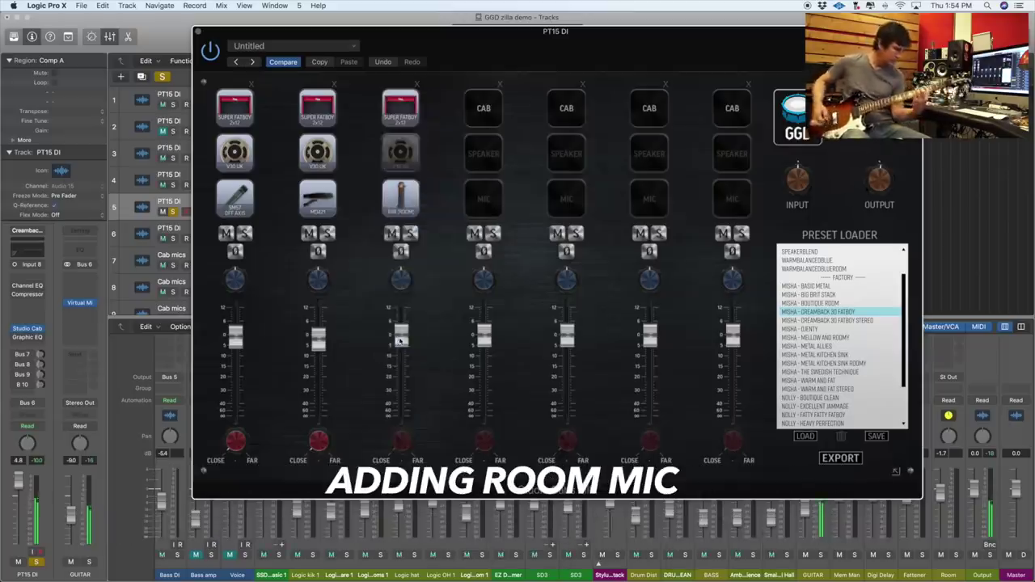
mouse_move(396, 340)
mouse_down()
mouse_move(406, 431)
mouse_move(406, 356)
mouse_up()
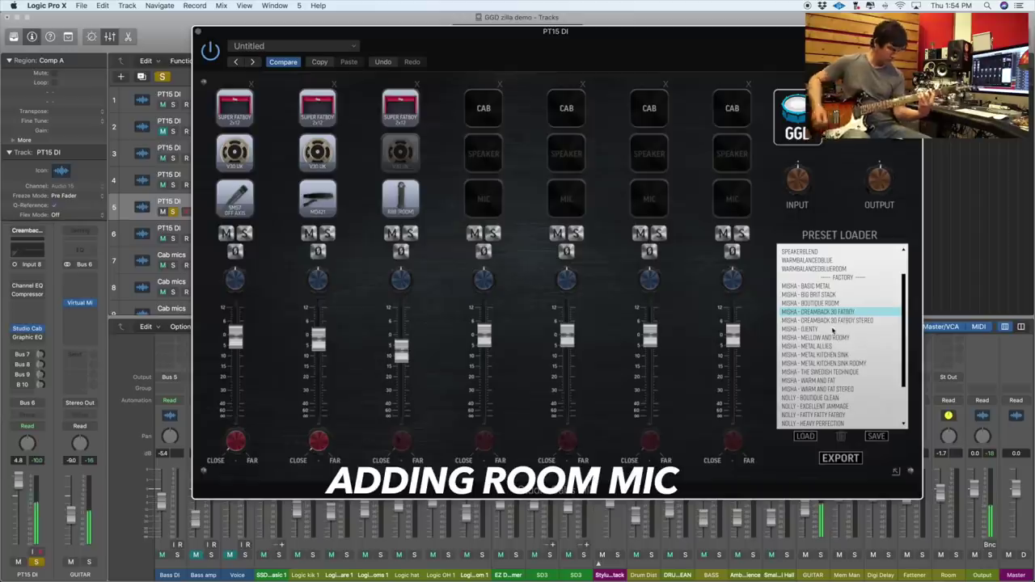
- Load the factory preset Misha - Djenty, followed by Misha - Metal Allies, abandoning the current settings each time
double_click(832, 329)
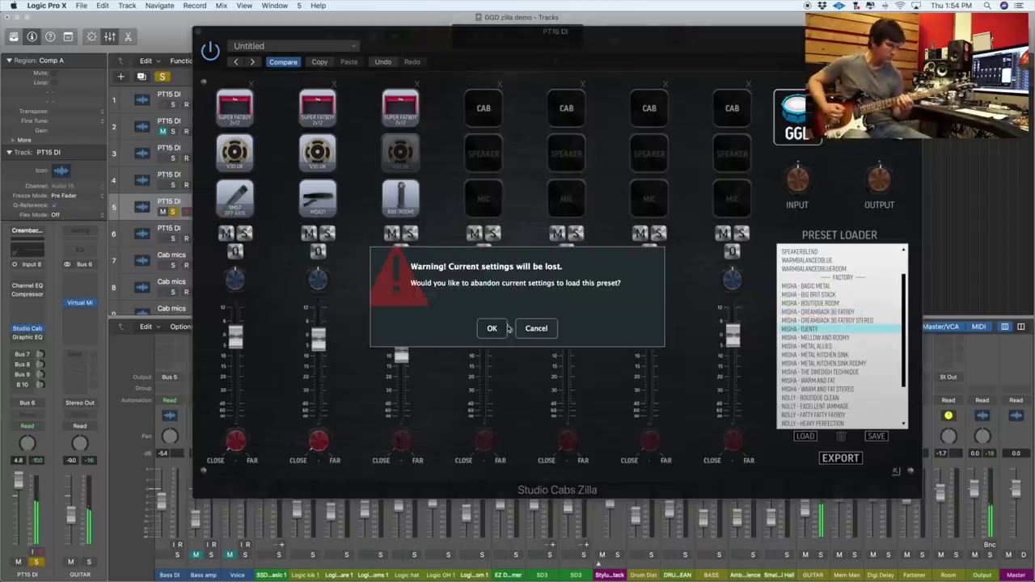
click(497, 330)
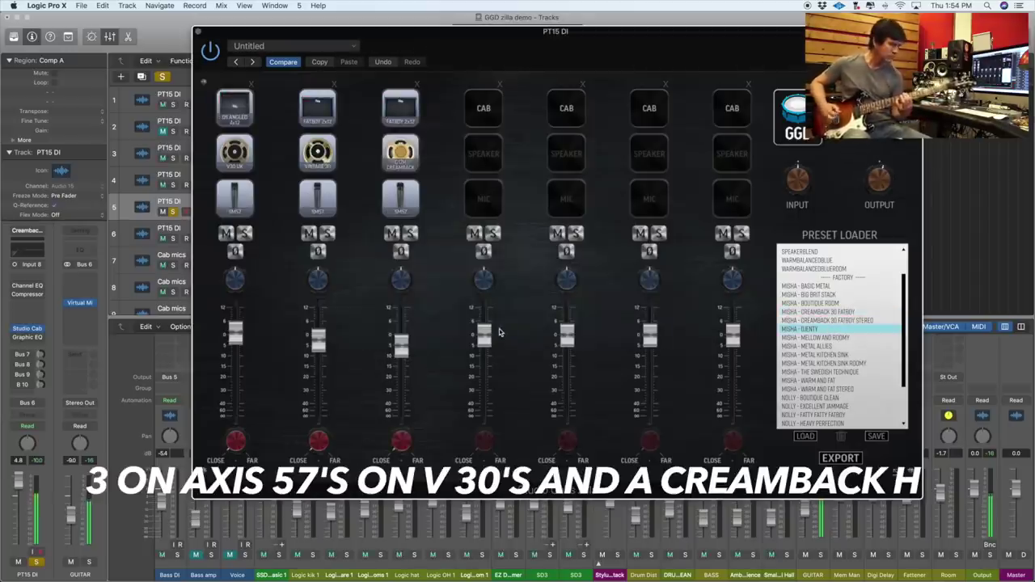
double_click(823, 347)
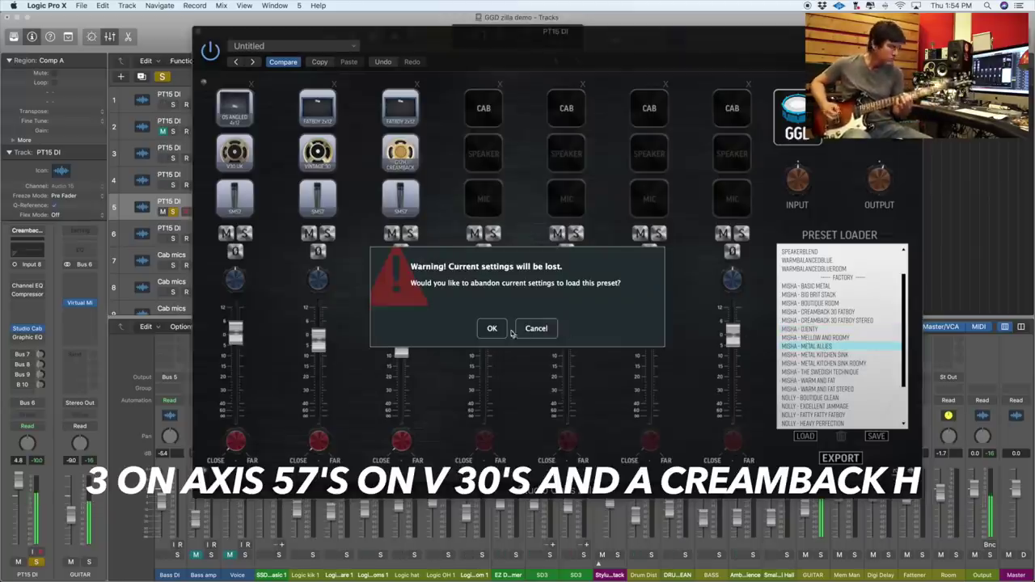
click(493, 328)
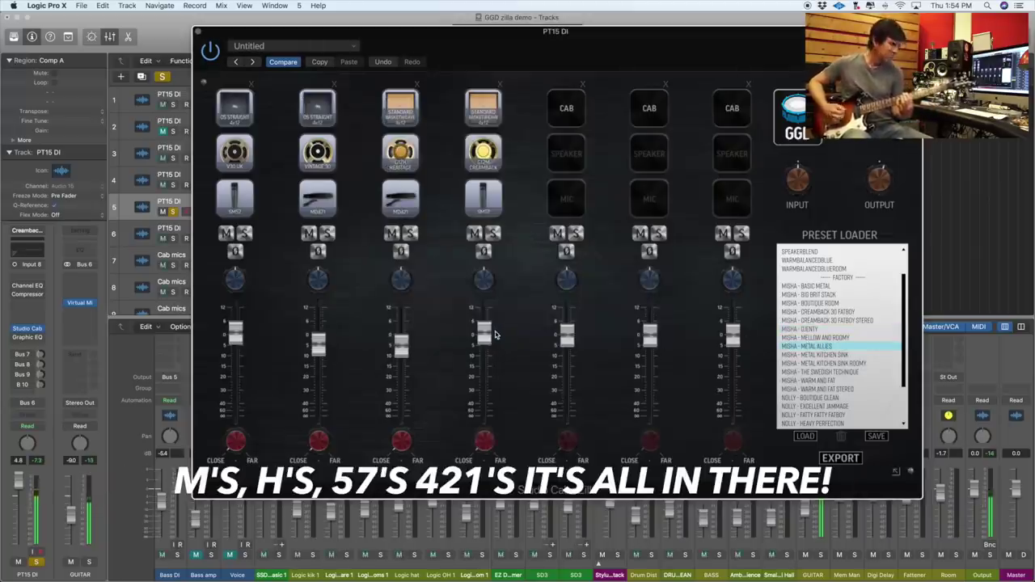
- Swap the fourth channel's mic for the SM57 off axis and adjust that channel's level slightly
click(483, 201)
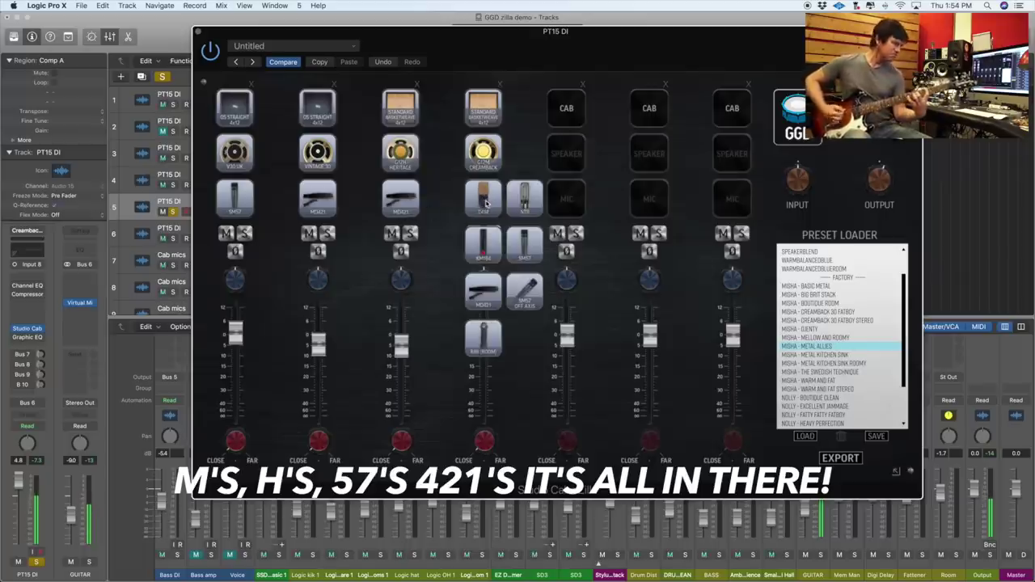
click(517, 288)
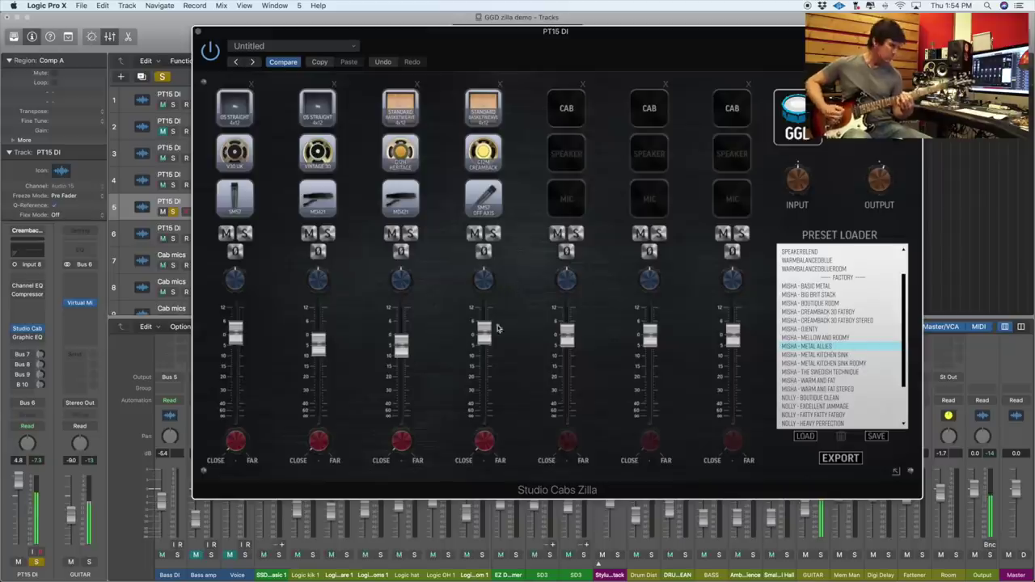
mouse_move(485, 333)
mouse_down()
mouse_move(485, 407)
mouse_move(487, 338)
mouse_up()
- Load the factory preset Misha - Metal Kitchen Sink Roomy, abandoning the current settings
click(862, 364)
double_click(862, 365)
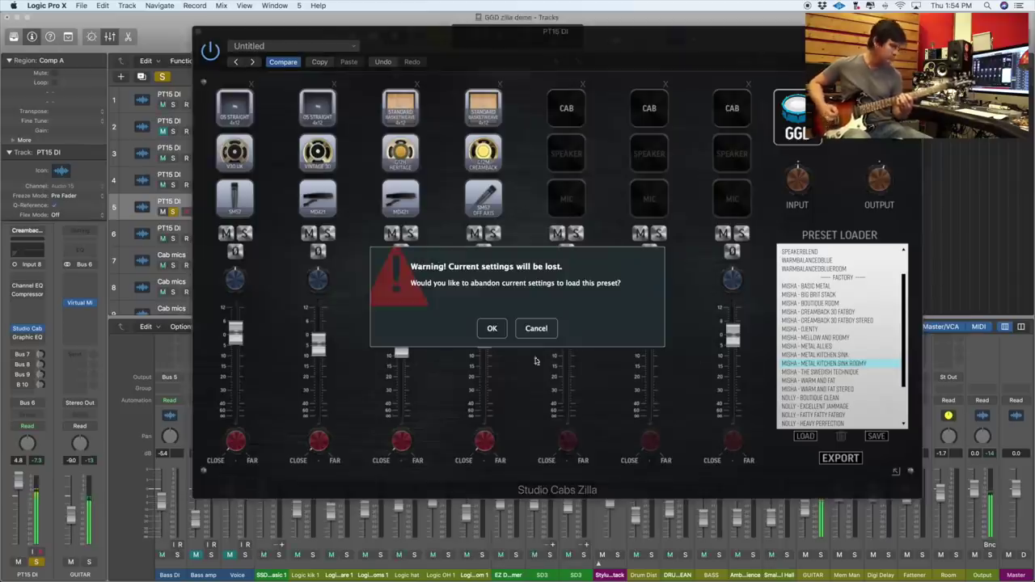
click(489, 328)
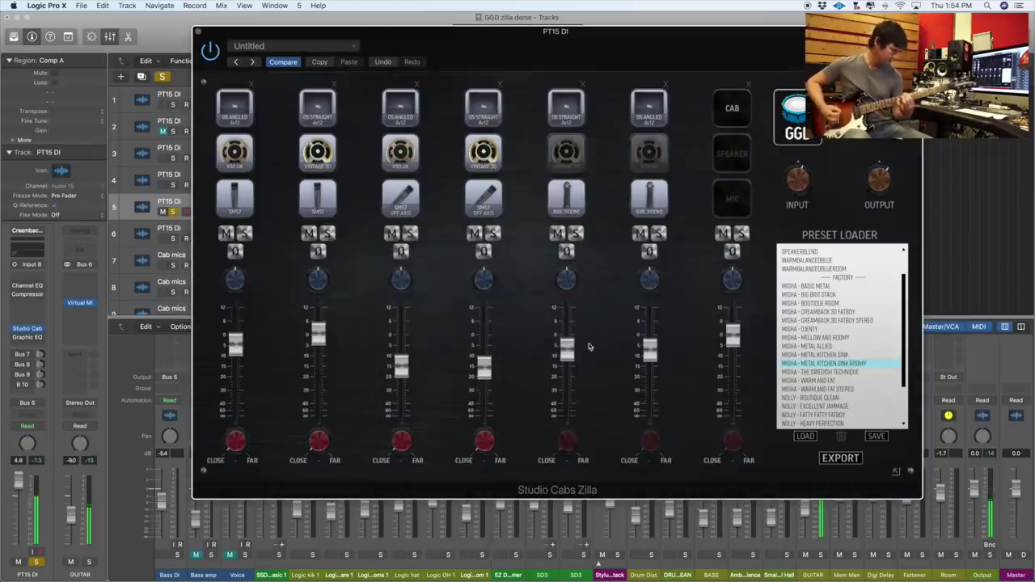
- Load the Misha - Warm and Fat preset, followed by Nolly - Excellent Jammage, abandoning the current settings each time
double_click(833, 381)
click(491, 329)
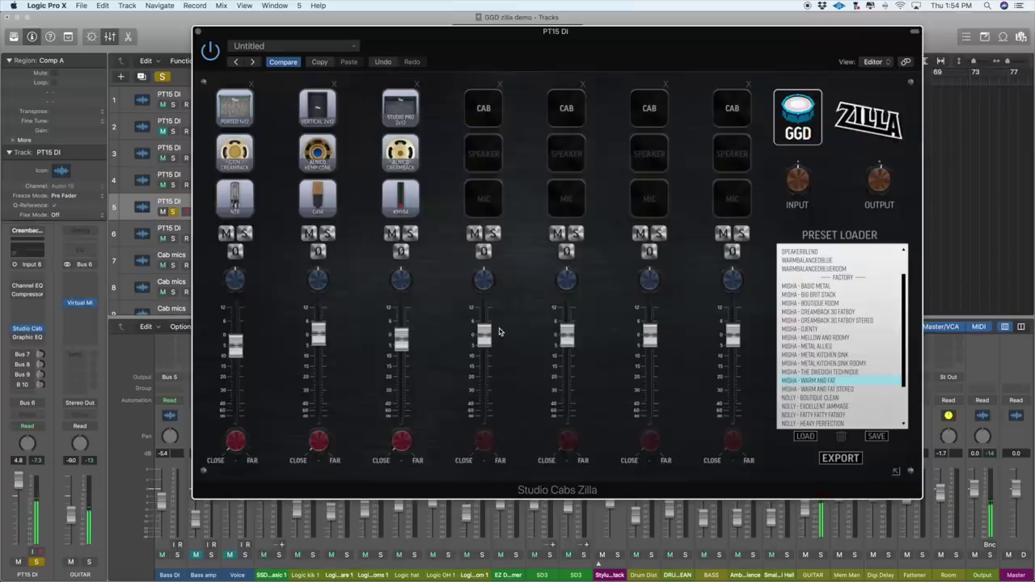
double_click(844, 406)
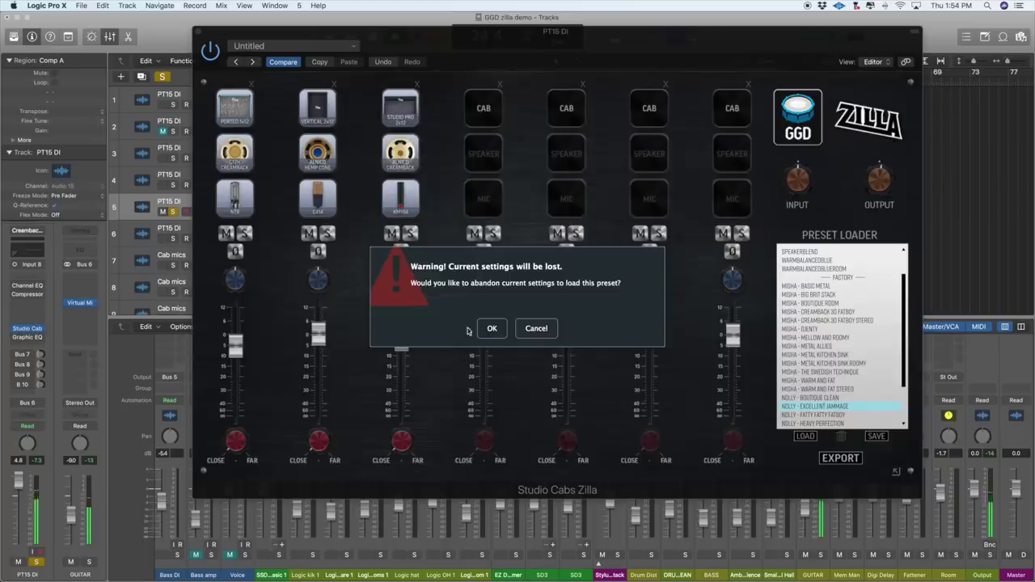
click(492, 329)
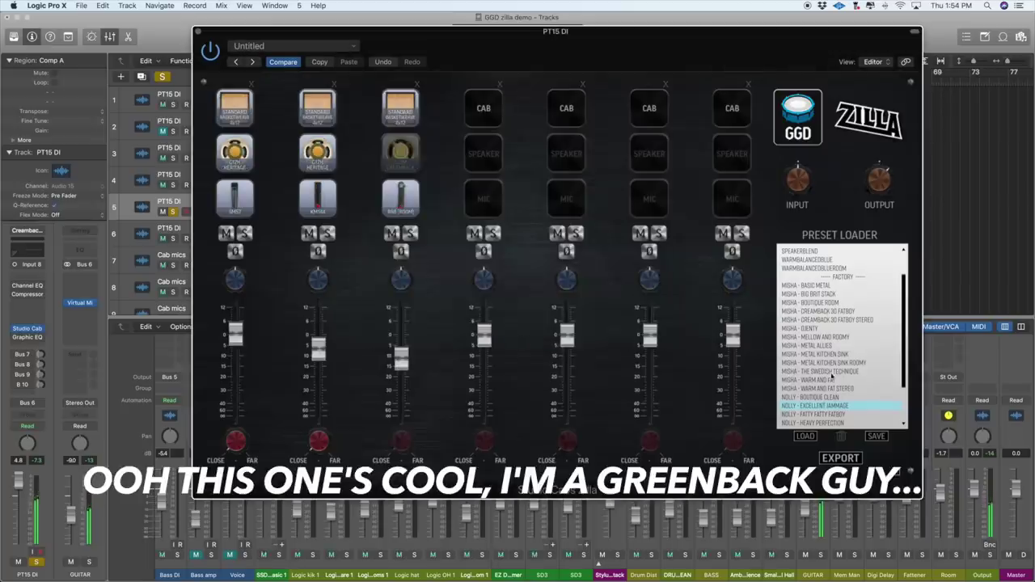
scroll(826, 374, down, 3)
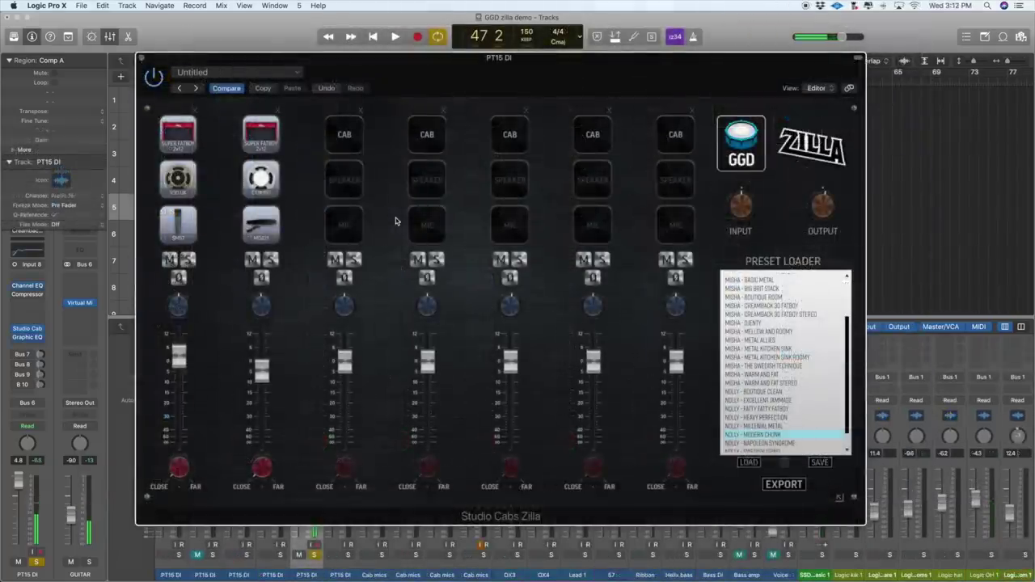
scroll(825, 388, down, 1)
scroll(824, 388, down, 1)
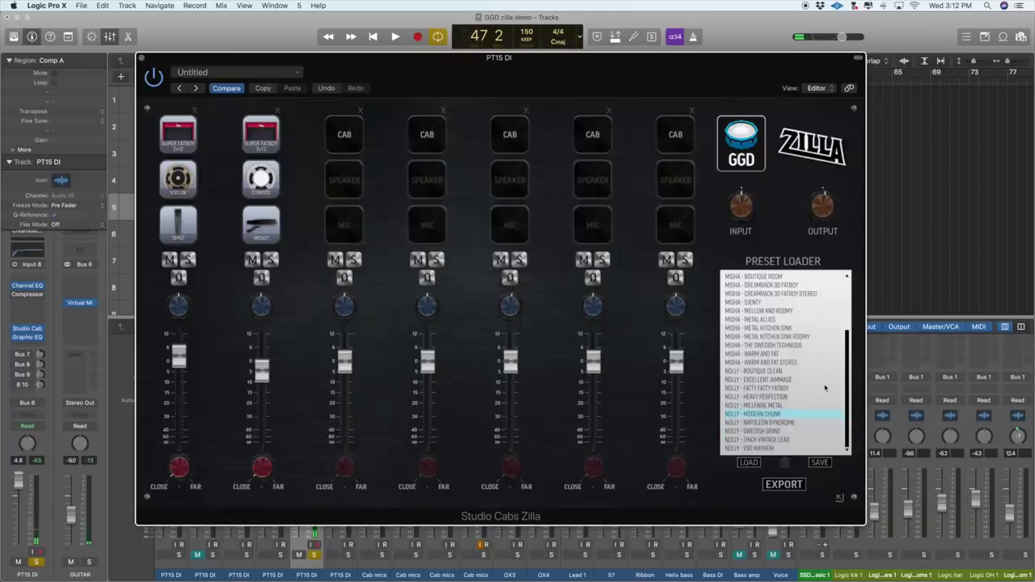
scroll(818, 386, up, 3)
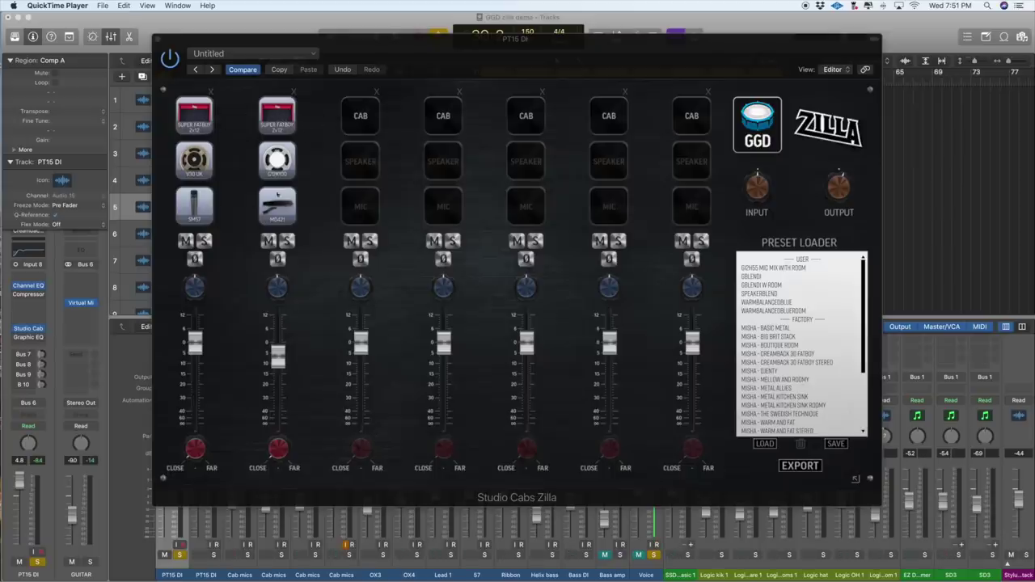
- Move the cab plug-in window aside to reveal the tracks, start project playback, and bring the window back up
drag(480, 45, 546, 247)
key(space)
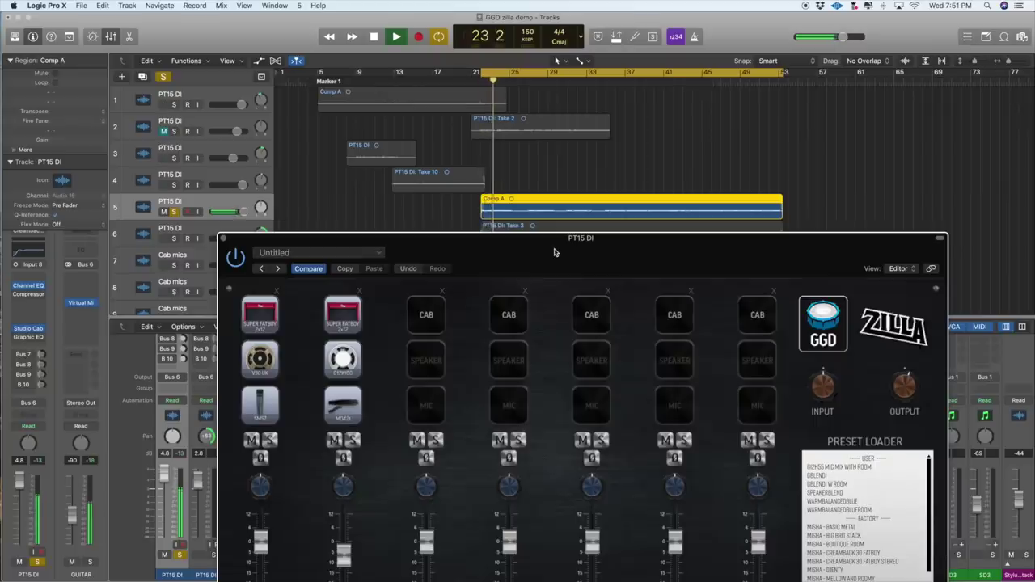
drag(554, 259, 525, 53)
- Raise the MD421 channel's level to about 0 dB and mute both Super Fatboy 2x12 channels
drag(316, 361, 319, 342)
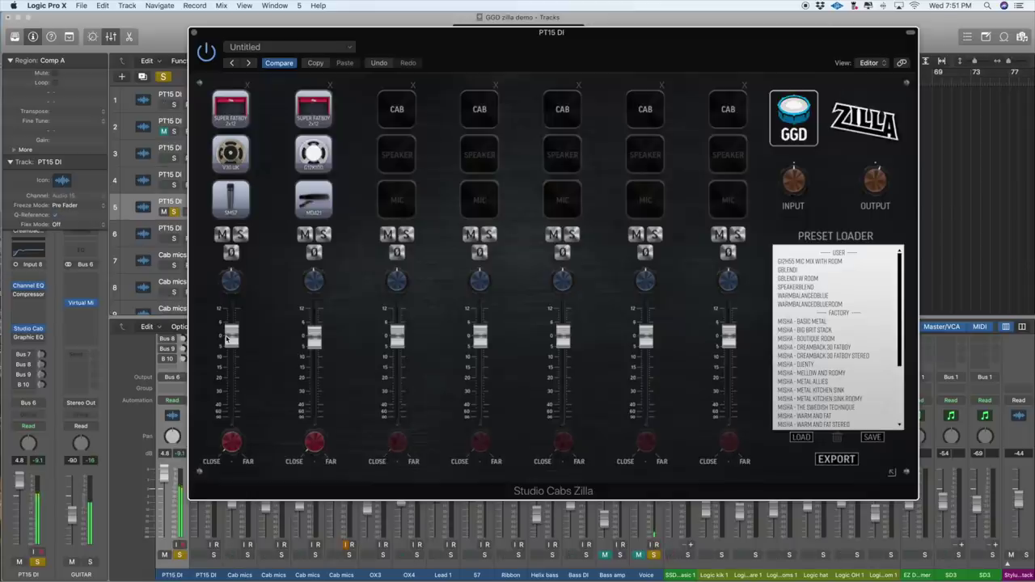
click(305, 233)
click(223, 235)
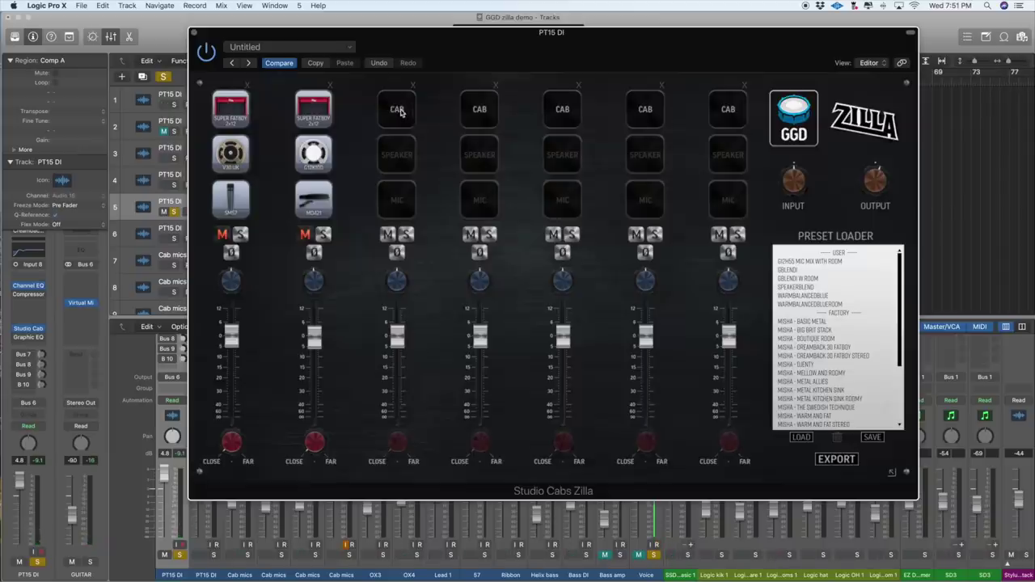
- Load the user IR "Suhr V30 412 C Hi-Gn 121+57 Celestion.wav" on the third channel and raise its level to about 8 dB
click(400, 112)
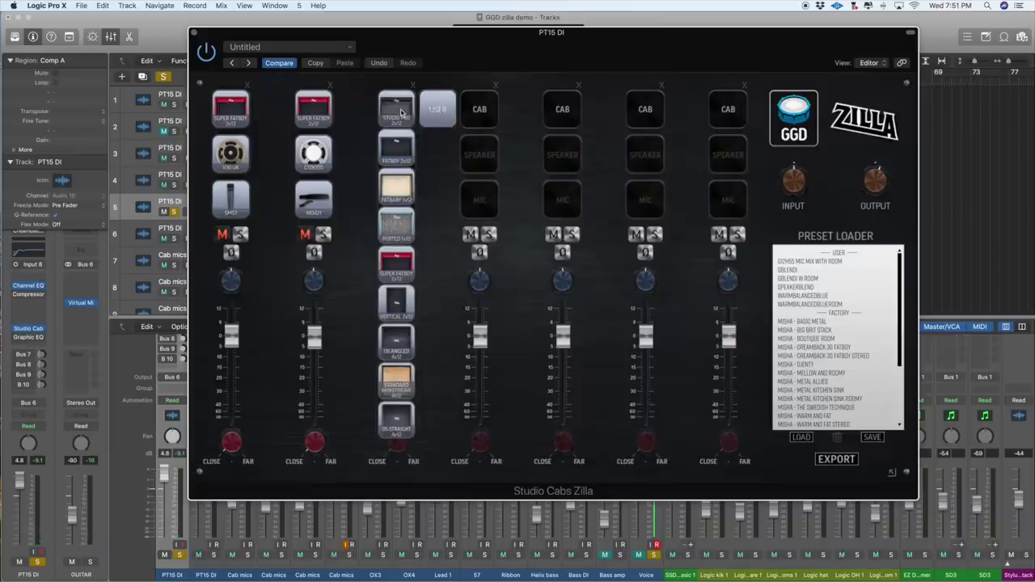
click(442, 113)
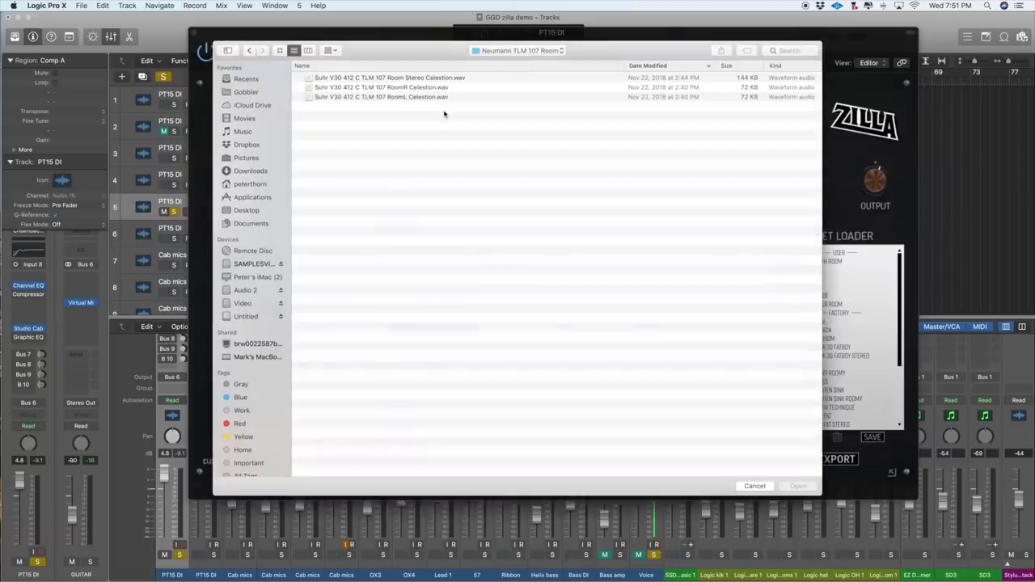
click(537, 51)
click(526, 61)
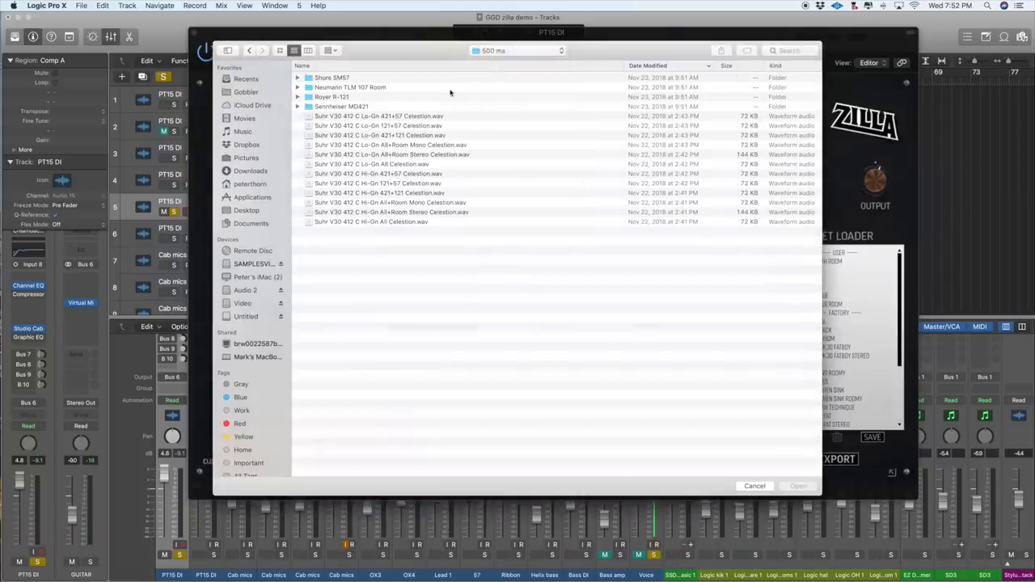
double_click(398, 184)
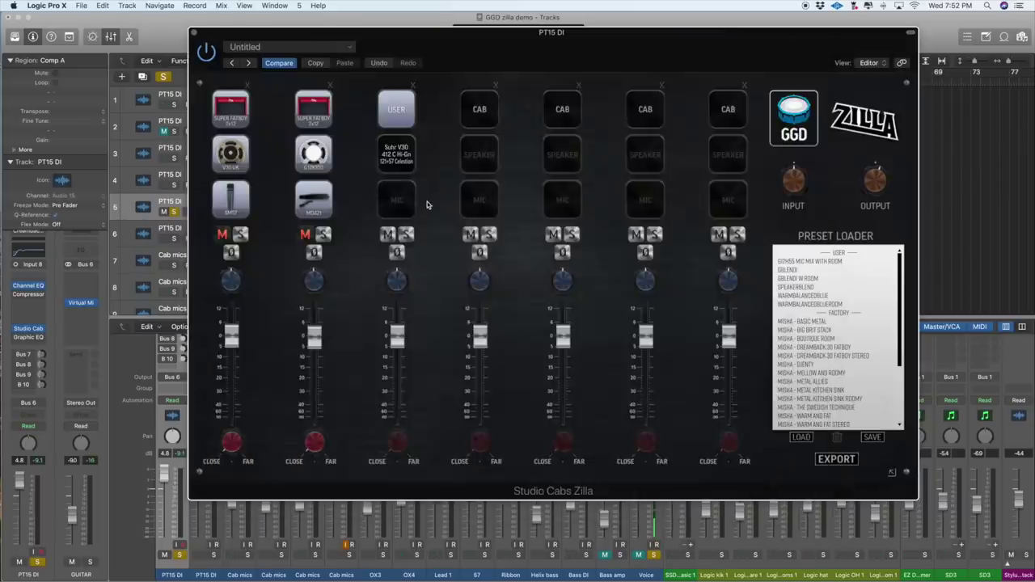
drag(397, 333, 401, 311)
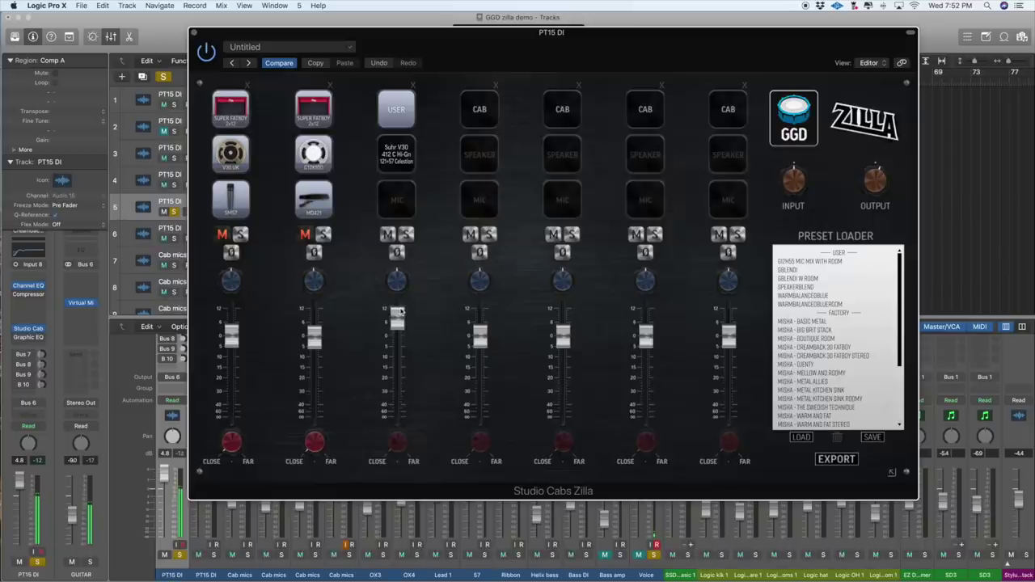
- Compare the two Super Fatboy channels with the user IR channel by swapping their mutes back and forth
click(388, 235)
click(305, 234)
click(222, 234)
click(223, 235)
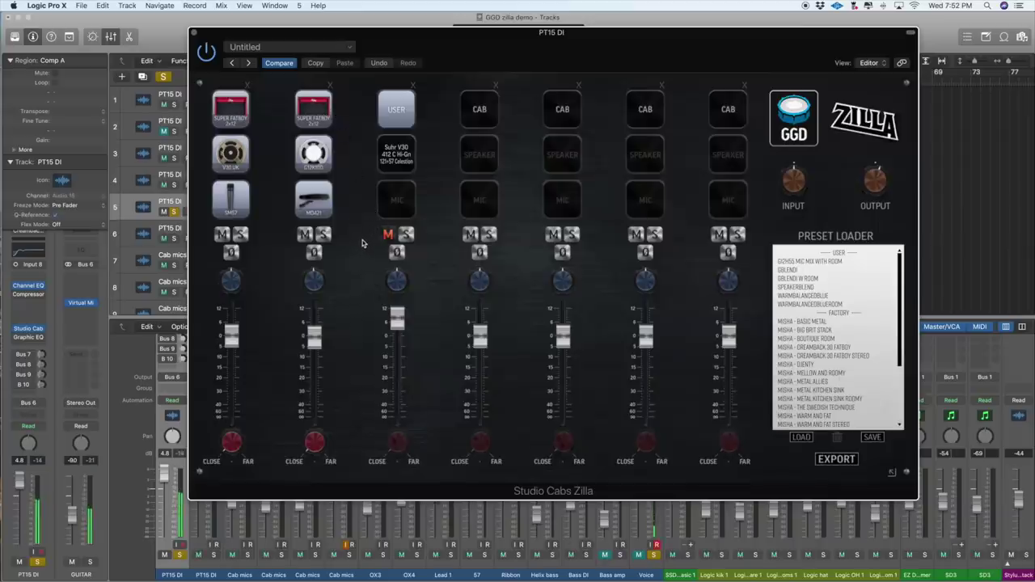
click(305, 234)
click(222, 235)
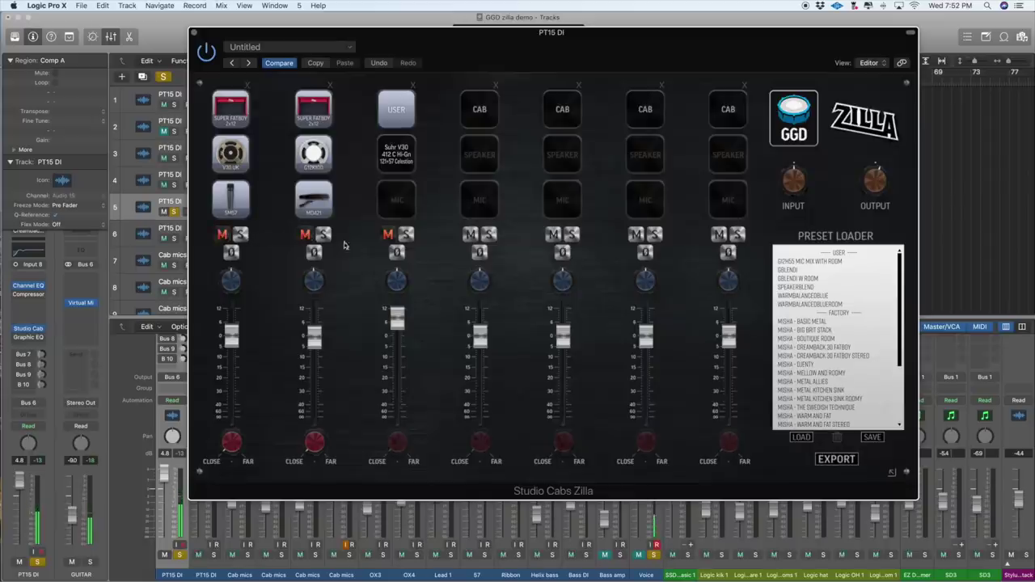
click(387, 236)
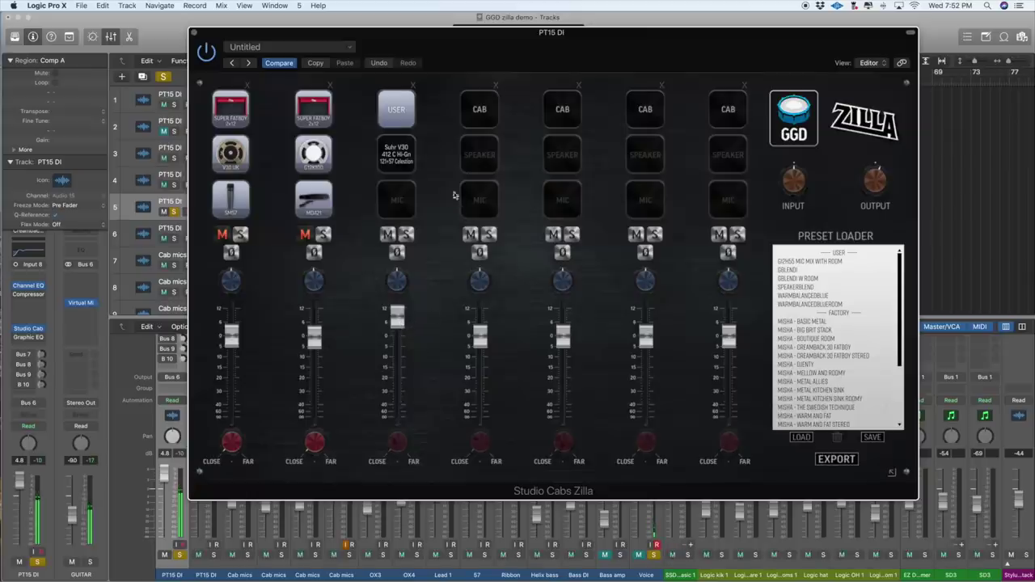
- Load the TLM 107 RoomR Celestion user IR from the Neumann TLM 107 Room folder on the fourth channel
click(482, 111)
click(521, 109)
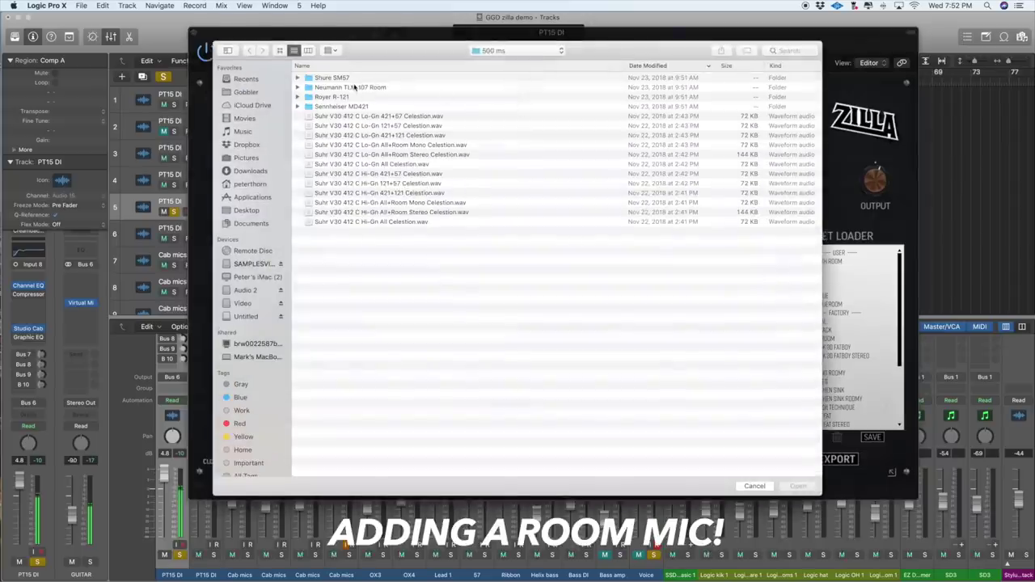
click(513, 50)
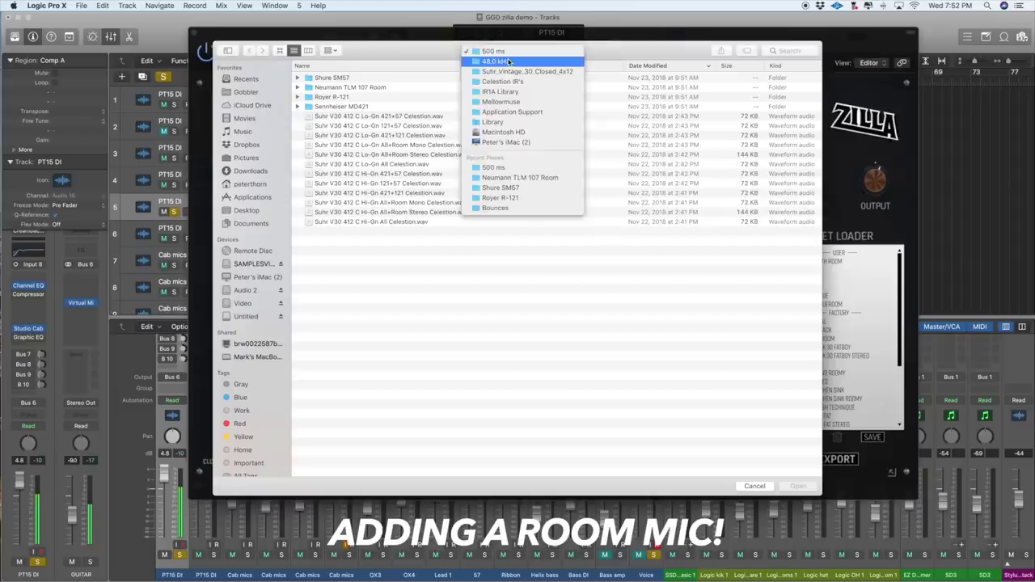
click(389, 87)
double_click(341, 88)
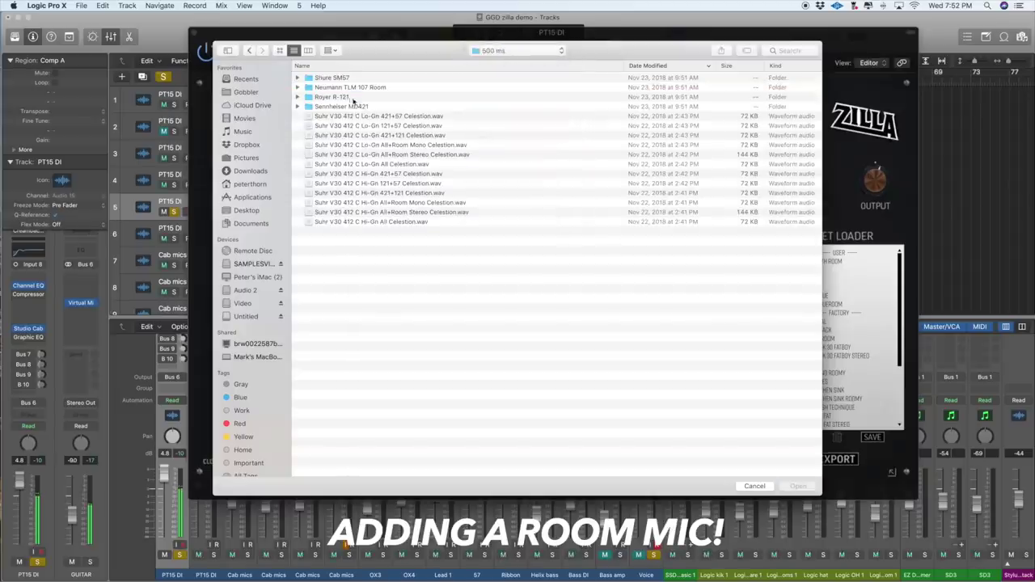
double_click(370, 87)
double_click(414, 88)
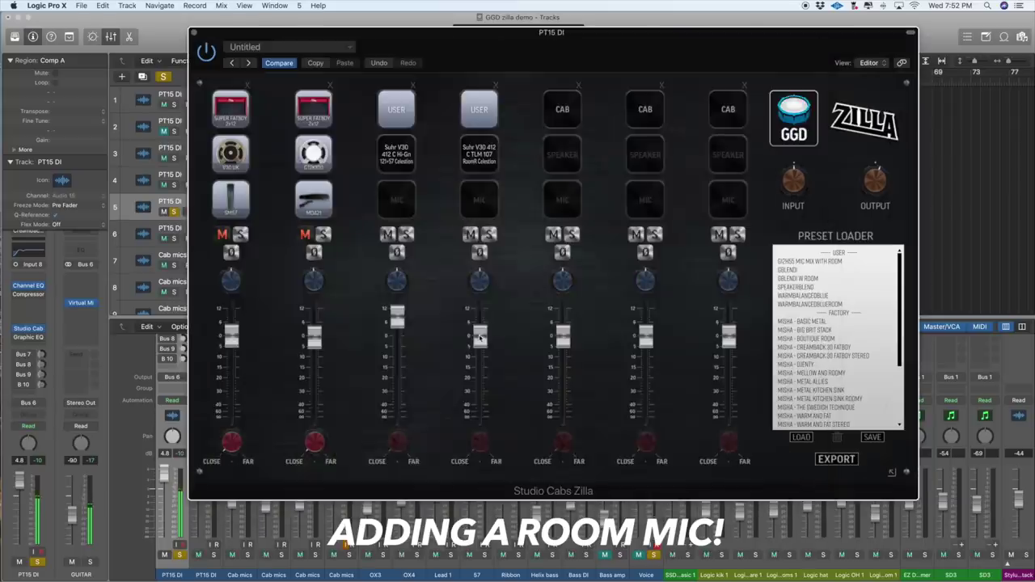
- Raise the room IR channel's level to about 5 dB and audition it alone by temporarily muting the third channel
mouse_move(481, 339)
mouse_down()
mouse_move(480, 419)
mouse_move(470, 325)
mouse_up()
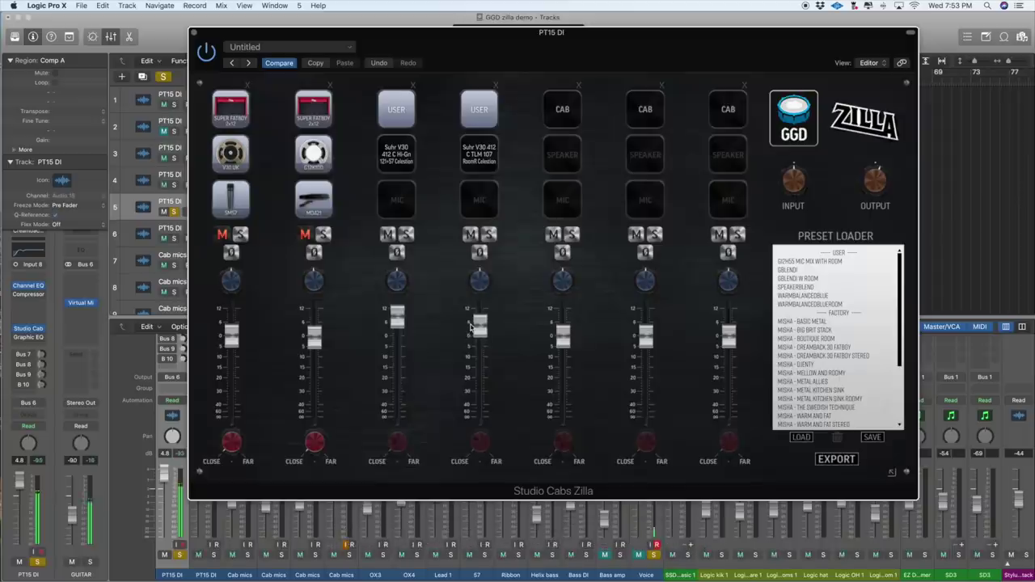
click(389, 234)
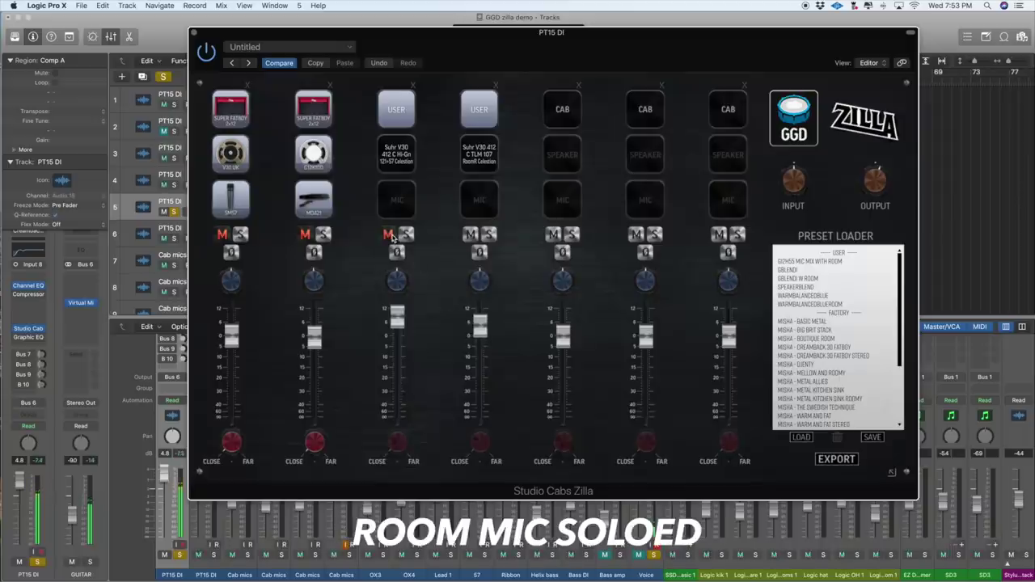
click(389, 234)
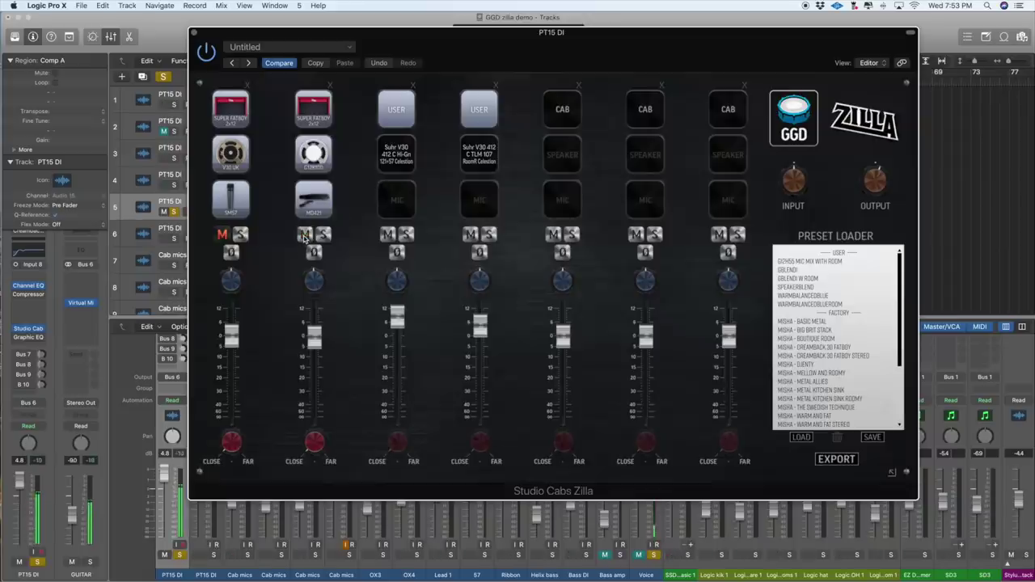
- Blend all four channels, setting the MD421 channel to about 4 dB and the two user IR channels to about 2 and 1 dB
drag(315, 346, 313, 336)
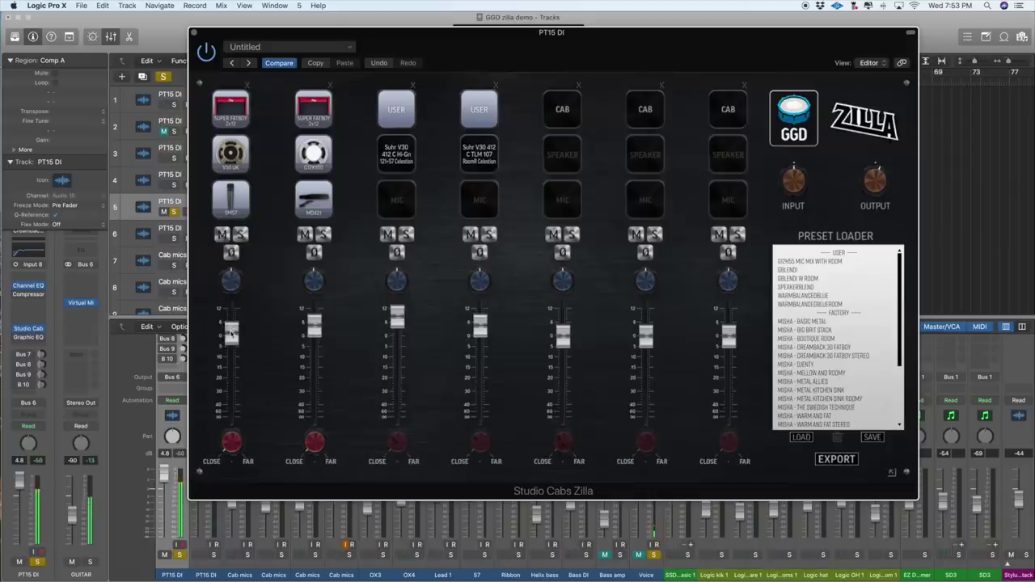
mouse_move(396, 330)
mouse_down()
mouse_move(395, 440)
mouse_move(396, 332)
mouse_up()
mouse_move(485, 332)
mouse_down()
mouse_move(477, 439)
mouse_move(475, 338)
mouse_up()
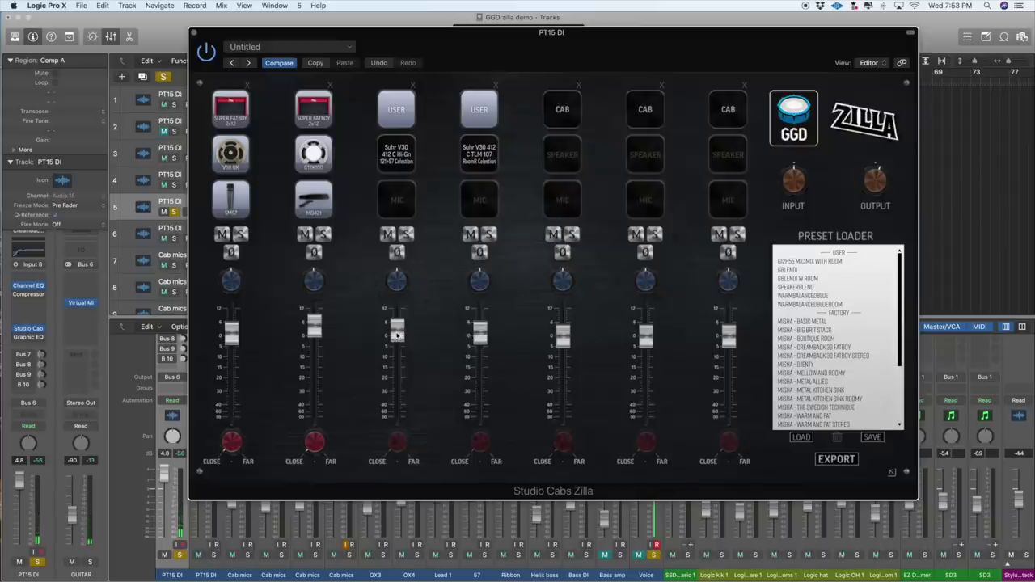
drag(311, 329, 311, 333)
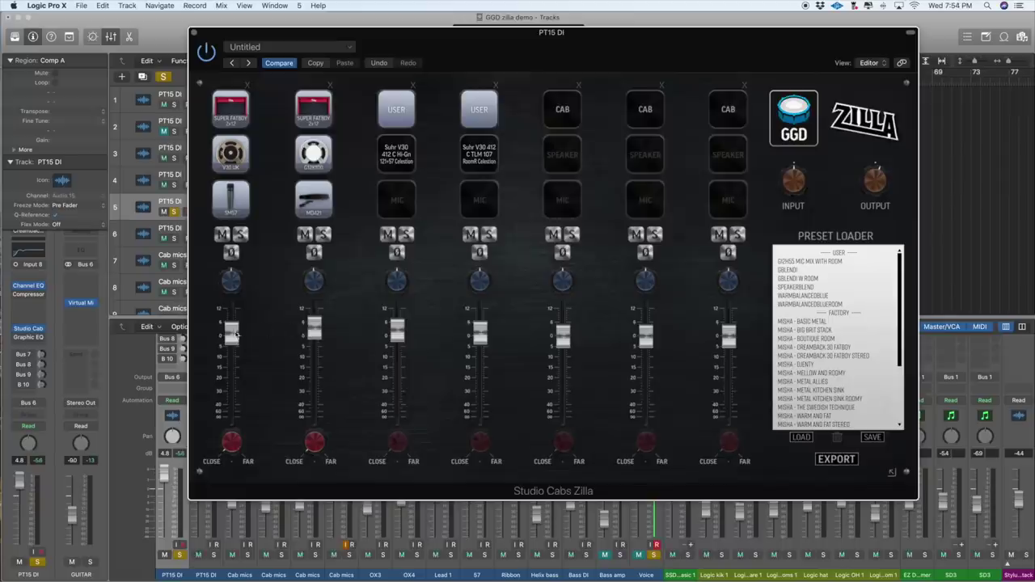